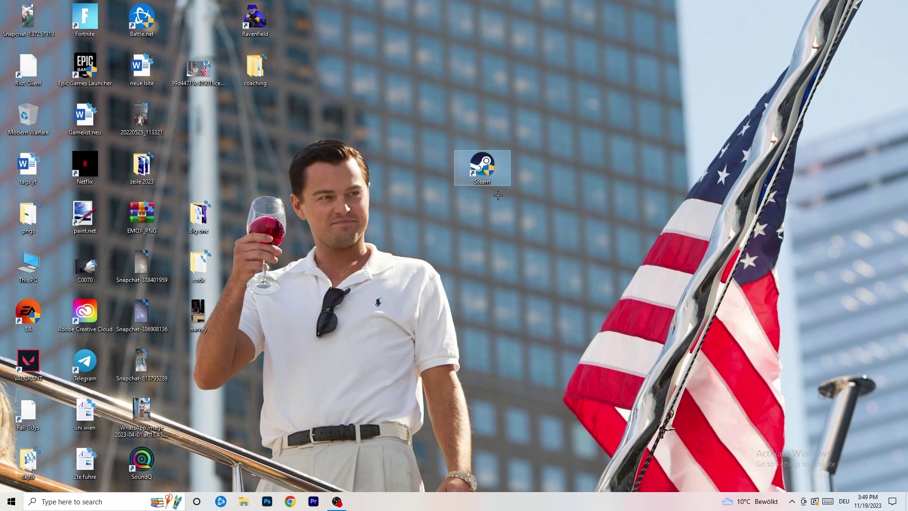
Review the Steam shortcut's compatibility mode and administrator settings in its properties, and accept the dialog
{"action": "right_click", "coordinate": [488, 166]}
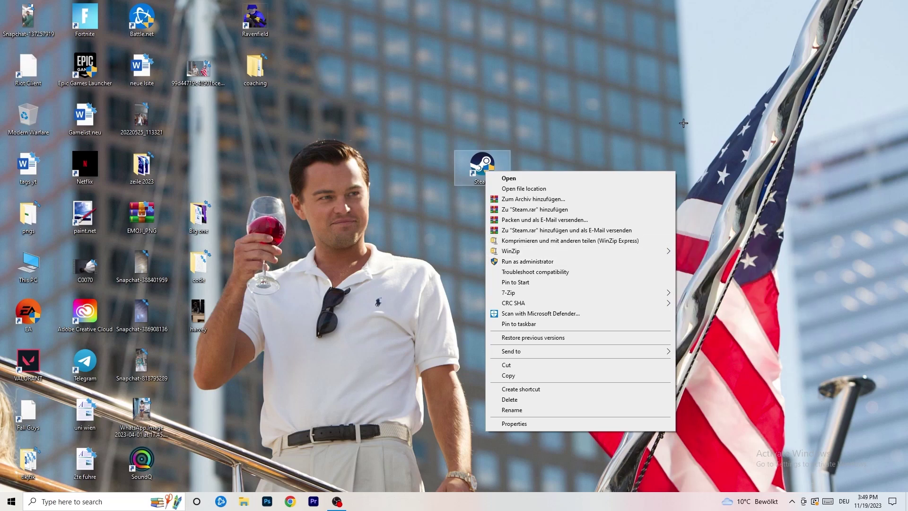
{"action": "left_click", "coordinate": [525, 426]}
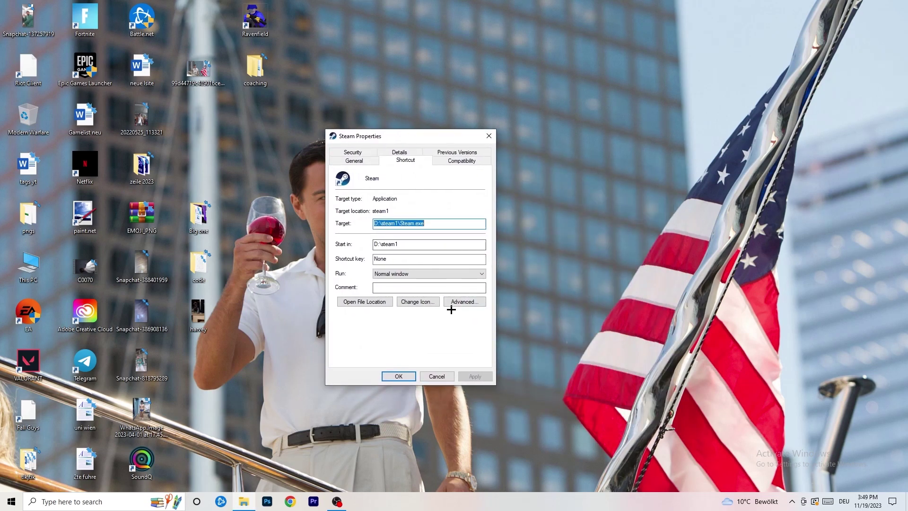
{"action": "left_click", "coordinate": [462, 160]}
{"action": "left_click_drag", "start_coordinate": [416, 138], "coordinate": [523, 98]}
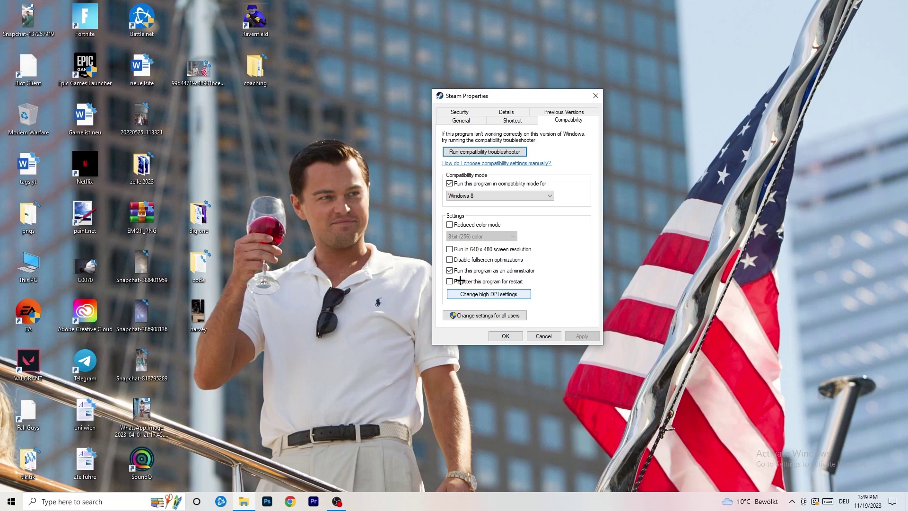
{"action": "left_click", "coordinate": [504, 196]}
{"action": "left_click", "coordinate": [592, 187]}
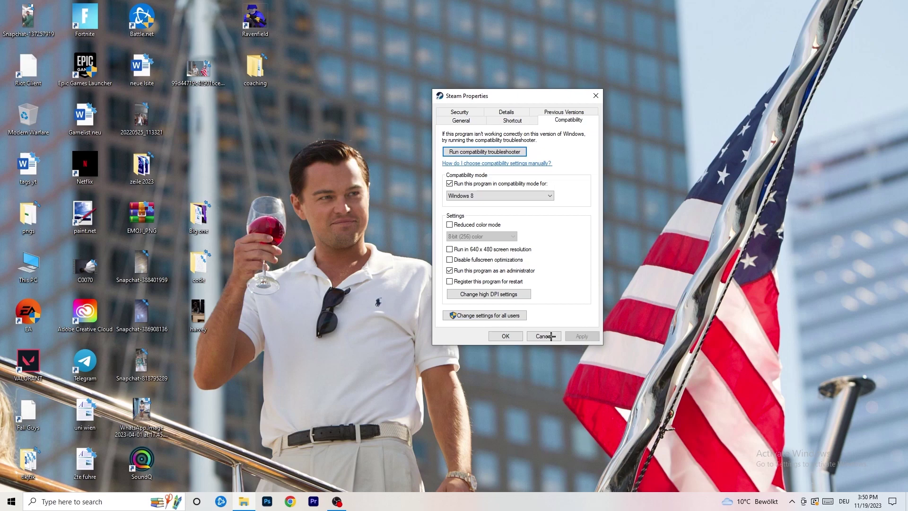
{"action": "left_click", "coordinate": [515, 338]}
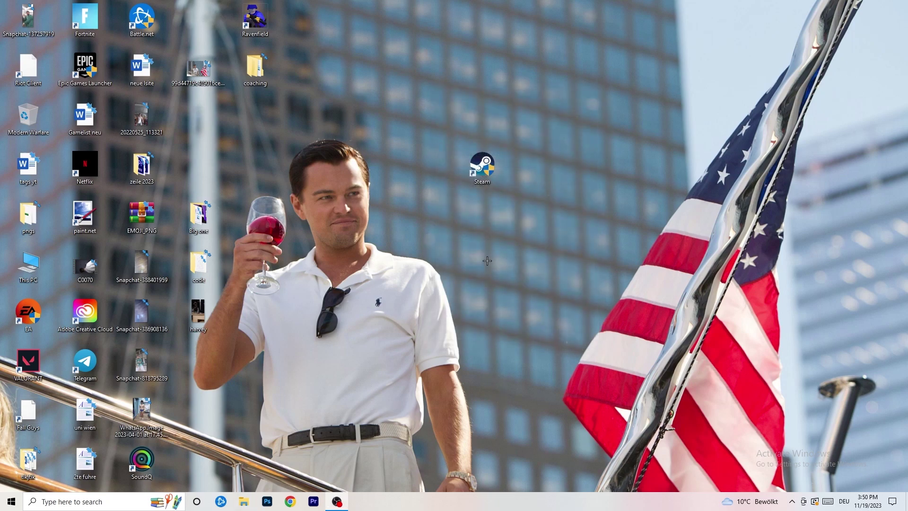
Move the Steam shortcut closer to the other desktop icons and recheck its compatibility properties
{"action": "left_click_drag", "start_coordinate": [479, 170], "coordinate": [429, 170]}
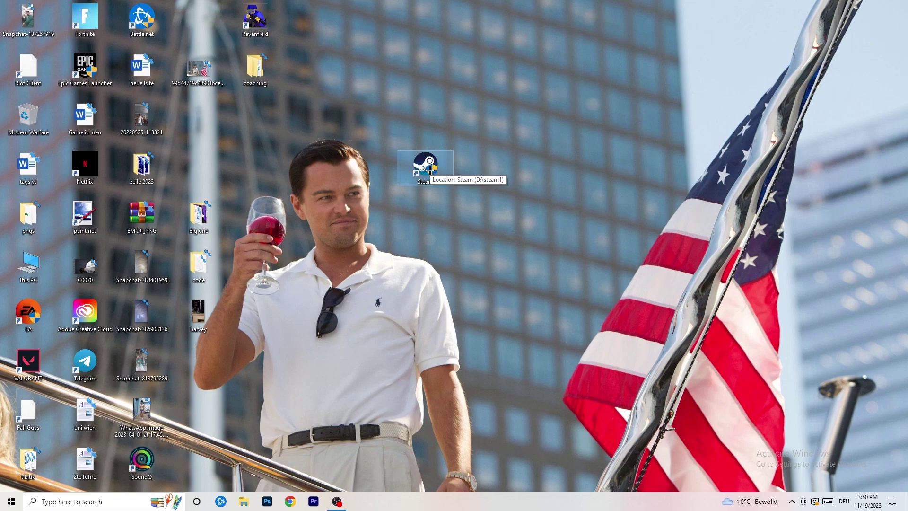
{"action": "left_click_drag", "start_coordinate": [431, 171], "coordinate": [317, 171]}
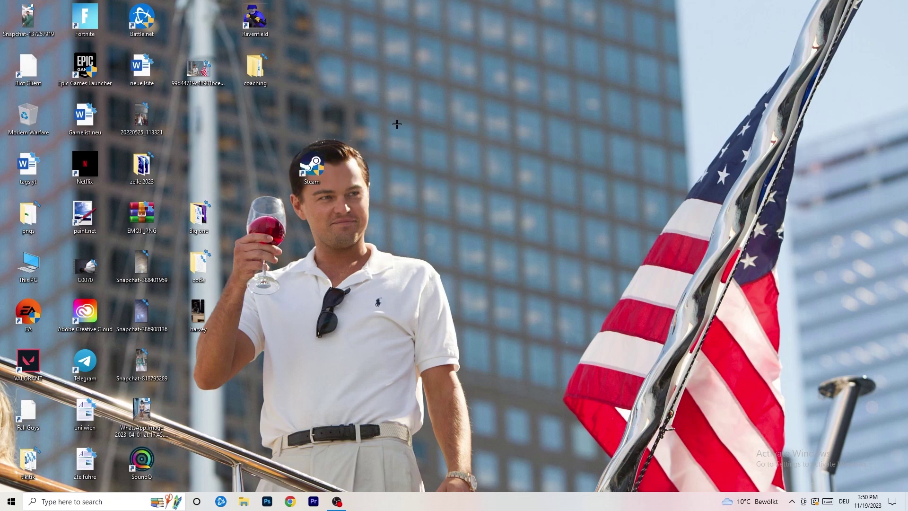
{"action": "right_click", "coordinate": [313, 176]}
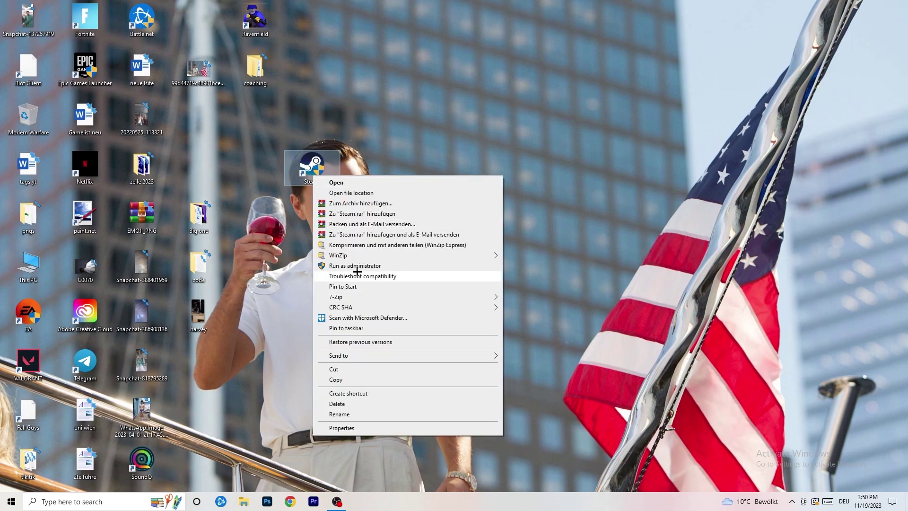
{"action": "left_click", "coordinate": [344, 428]}
{"action": "left_click", "coordinate": [441, 207]}
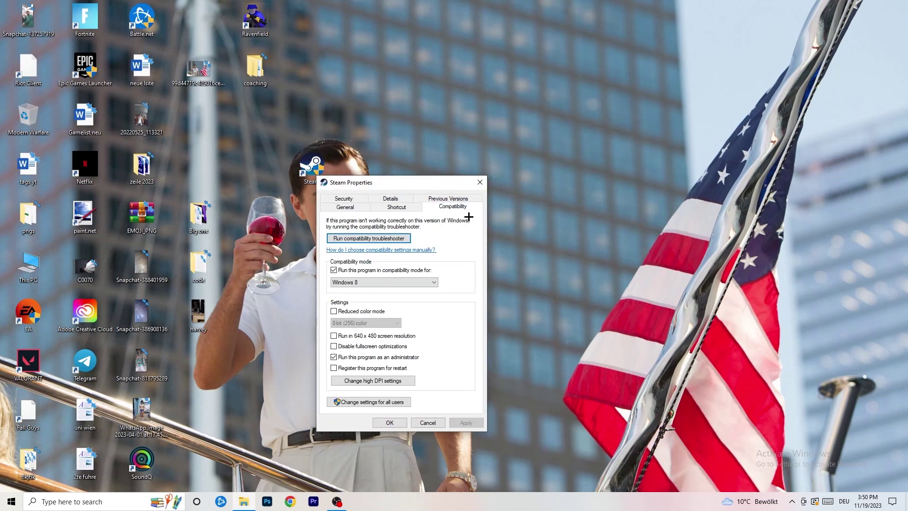
{"action": "left_click", "coordinate": [480, 183]}
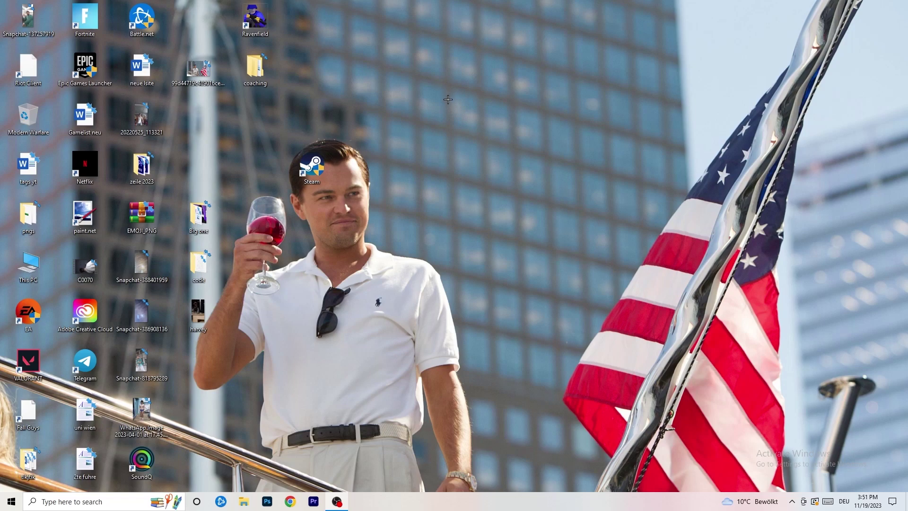
Open Task Manager and maximize its window
{"action": "left_click_drag", "start_coordinate": [480, 501], "coordinate": [462, 478]}
{"action": "right_click", "coordinate": [463, 504]}
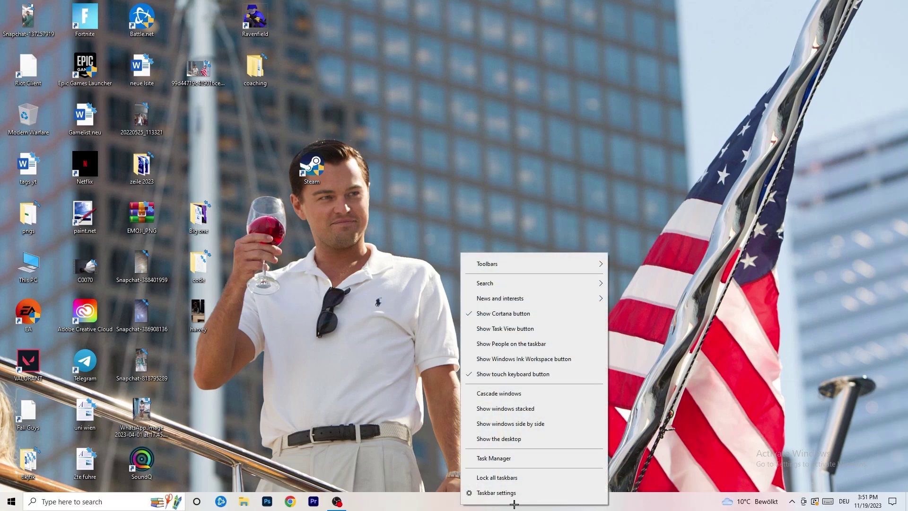
{"action": "left_click", "coordinate": [506, 458]}
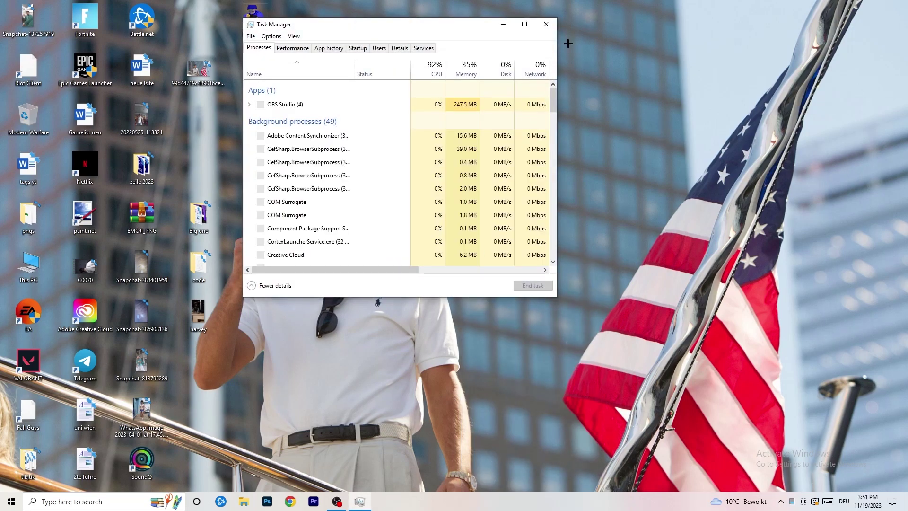
{"action": "left_click", "coordinate": [527, 24]}
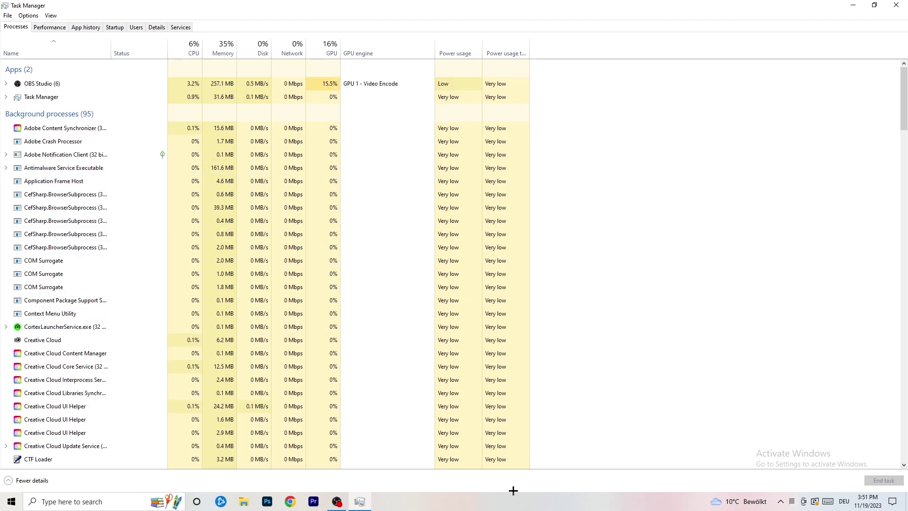
Look up the priority options for a Creative Cloud UI Helper process in the detailed process list
{"action": "left_click", "coordinate": [148, 27]}
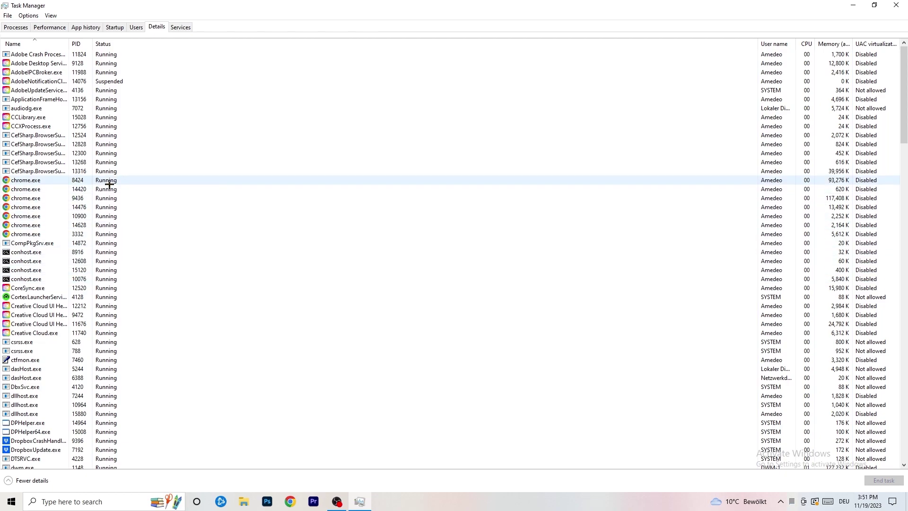
{"action": "scroll", "coordinate": [109, 184], "scroll_direction": "down", "scroll_amount": 3}
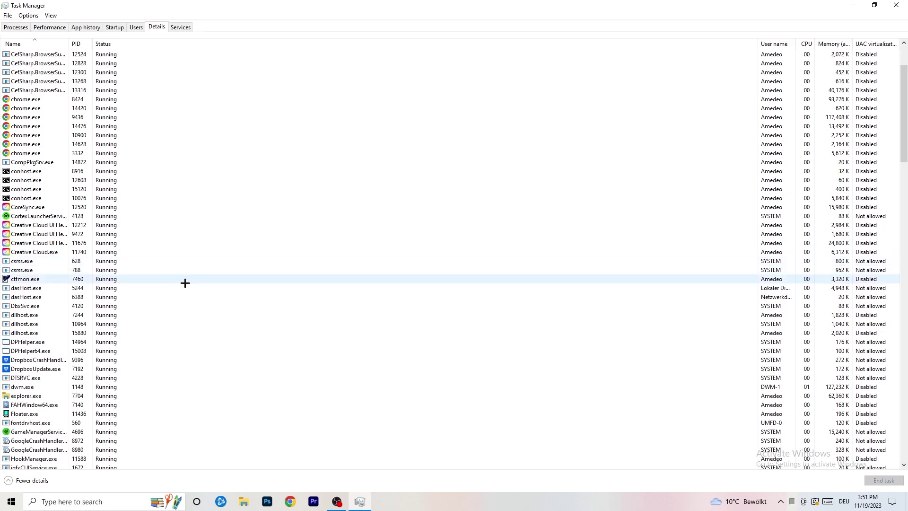
{"action": "right_click", "coordinate": [37, 243]}
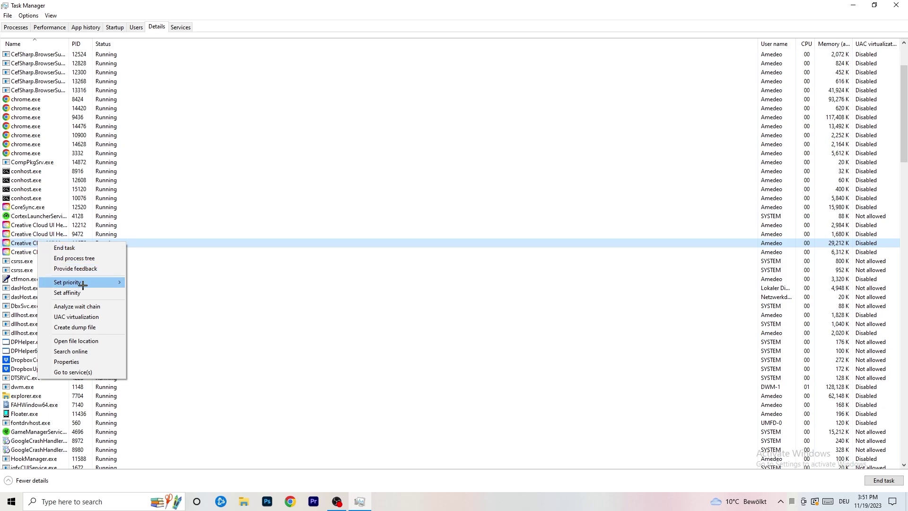
{"action": "mouse_move", "coordinate": [83, 286]}
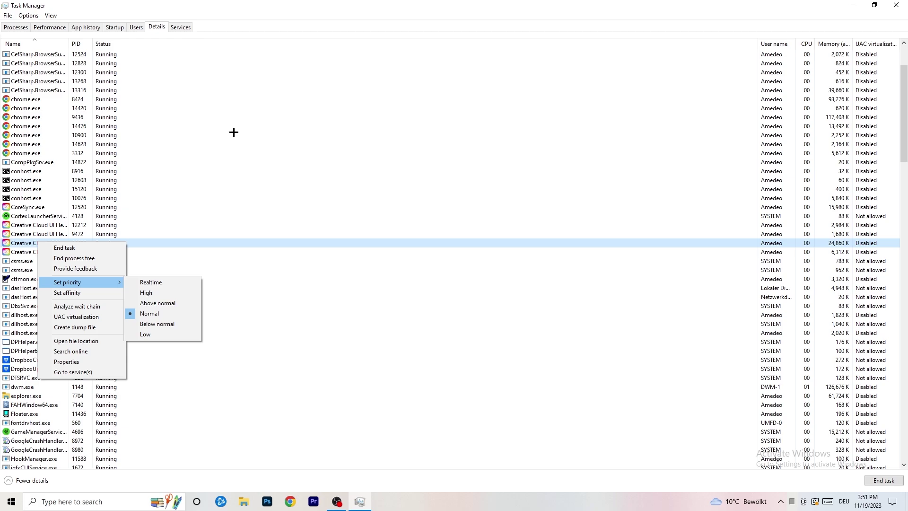
Review the startup programs and look at the available actions for File Association Helper without changing its state
{"action": "left_click", "coordinate": [117, 27]}
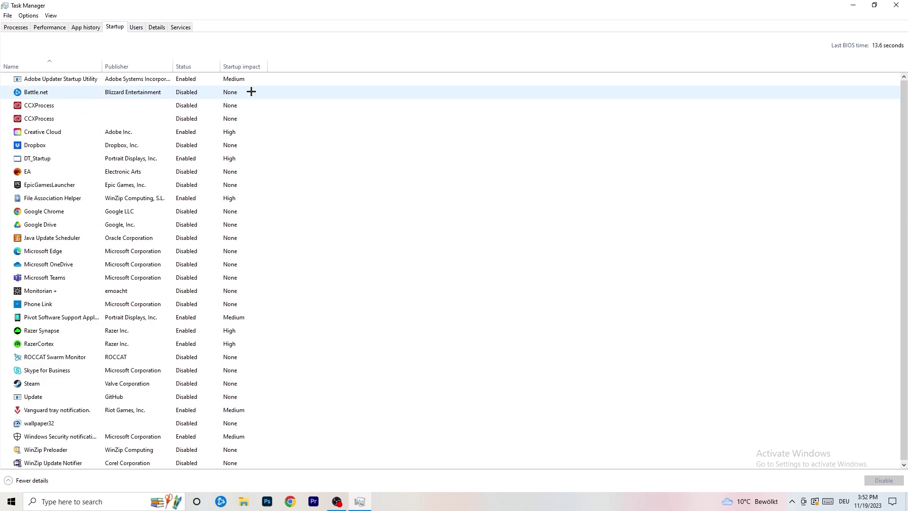
{"action": "scroll", "coordinate": [264, 416], "scroll_direction": "down", "scroll_amount": 1}
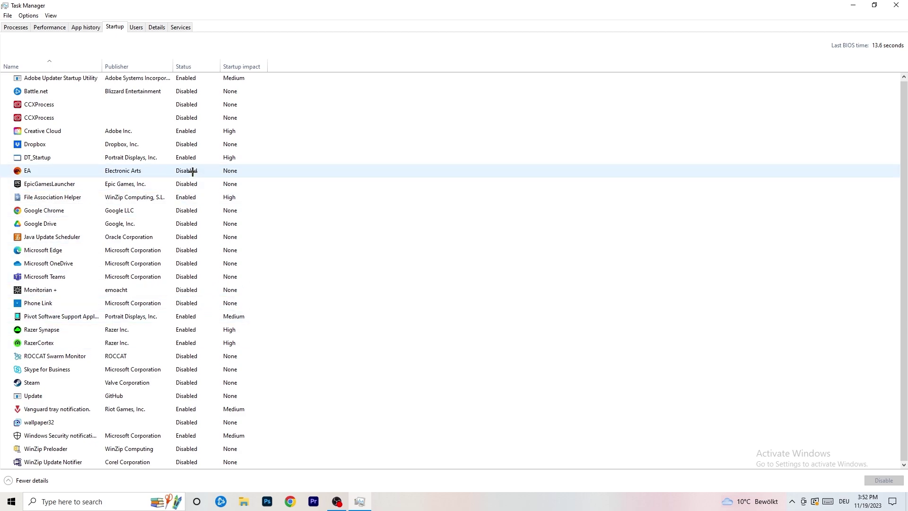
{"action": "right_click", "coordinate": [195, 199]}
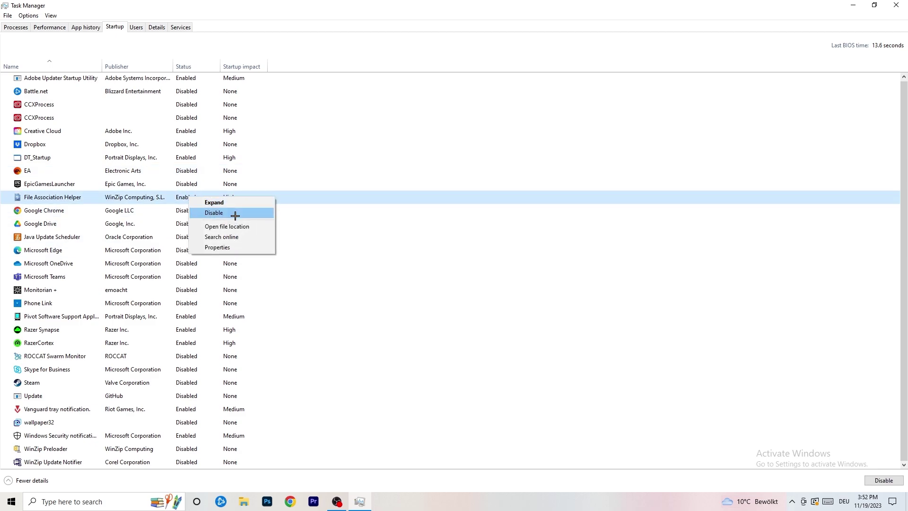
{"action": "left_click", "coordinate": [371, 69]}
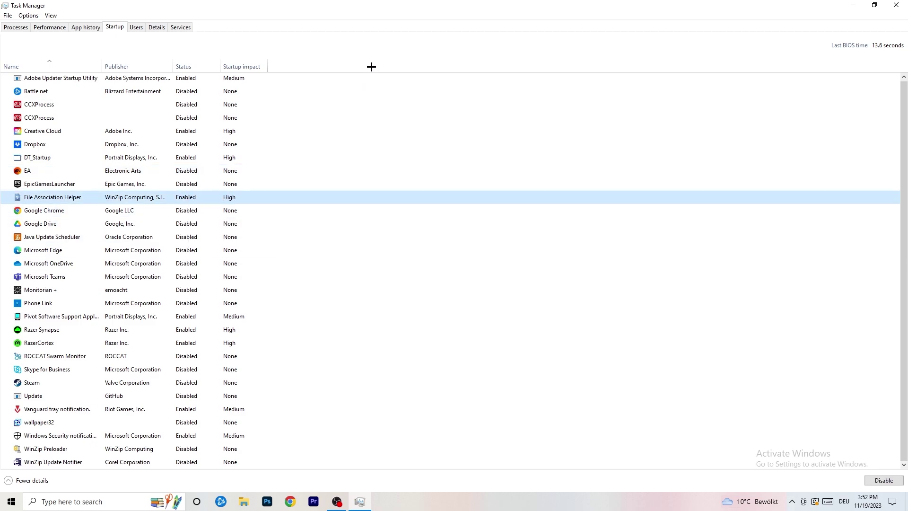
Examine the running processes by GPU and CPU usage for tasks worth ending, and close Task Manager
{"action": "left_click", "coordinate": [28, 28]}
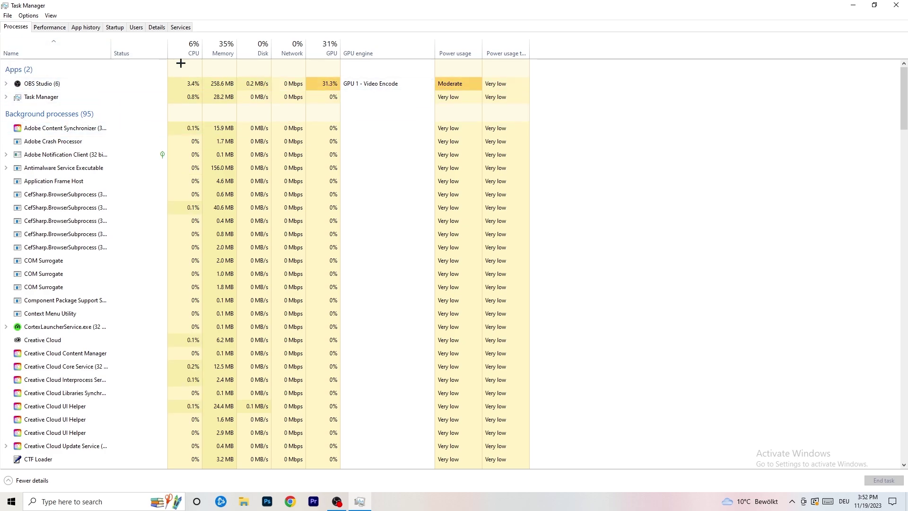
{"action": "left_click", "coordinate": [193, 40]}
{"action": "left_click", "coordinate": [324, 42]}
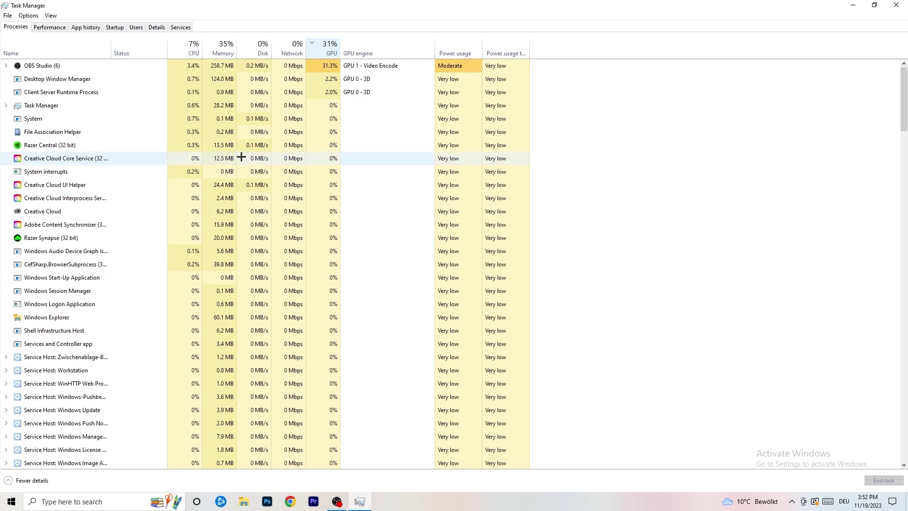
{"action": "left_click", "coordinate": [328, 50]}
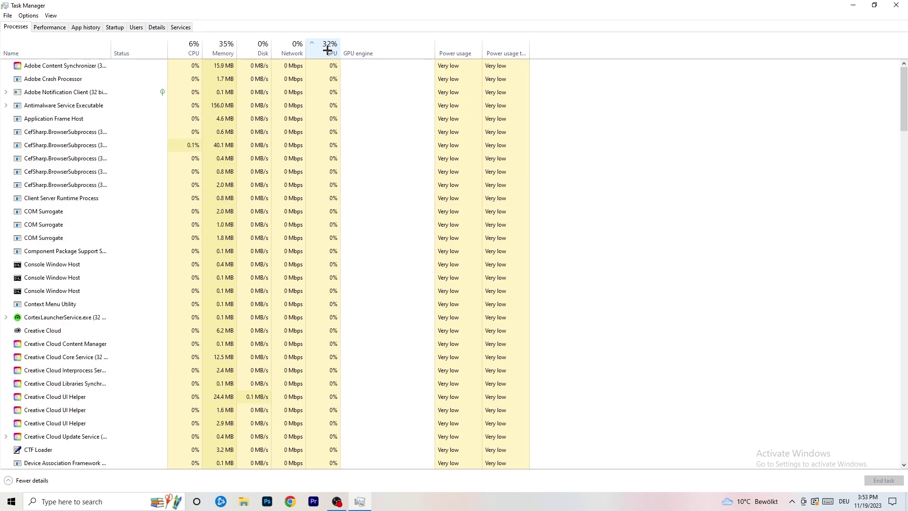
{"action": "scroll", "coordinate": [331, 148], "scroll_direction": "down", "scroll_amount": 15}
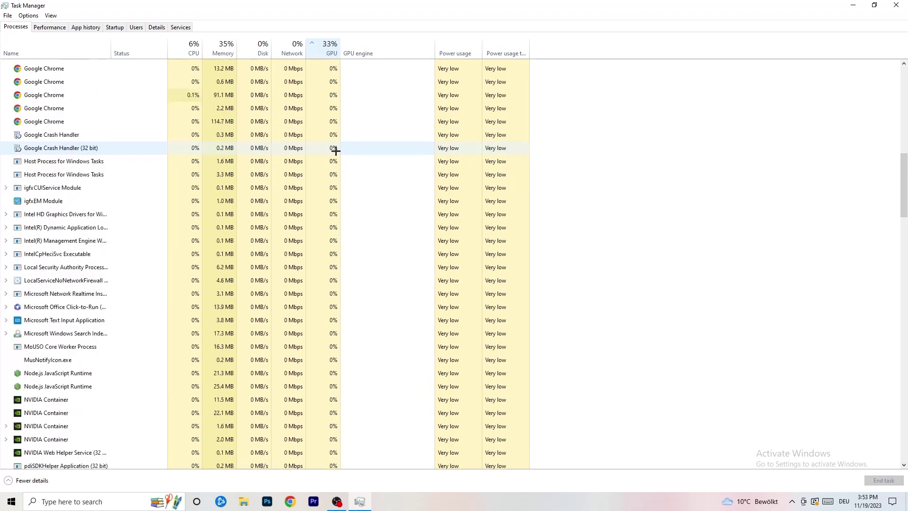
{"action": "scroll", "coordinate": [335, 141], "scroll_direction": "down", "scroll_amount": 5}
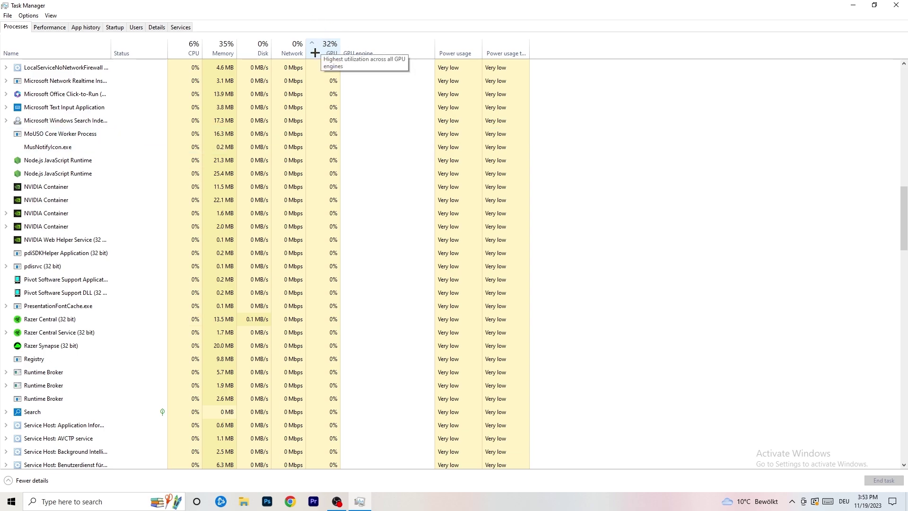
{"action": "right_click", "coordinate": [308, 117]}
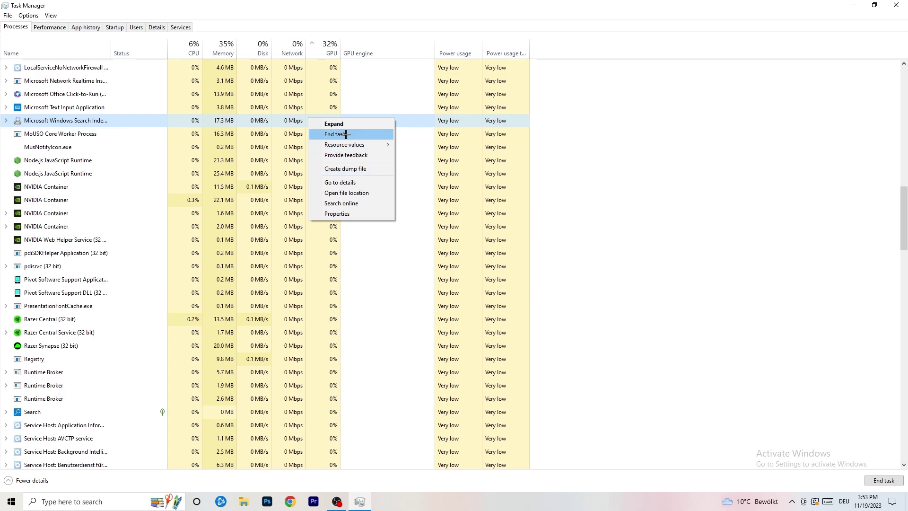
{"action": "left_click", "coordinate": [191, 48]}
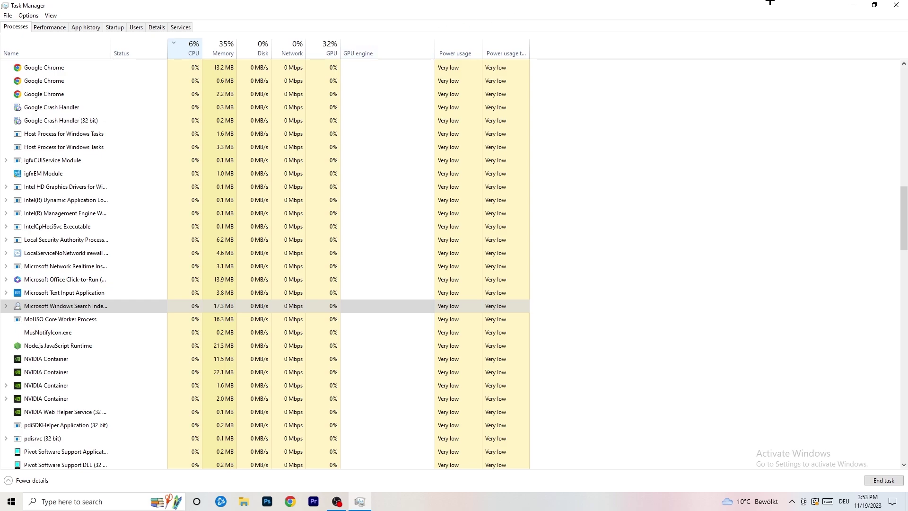
{"action": "left_click", "coordinate": [896, 5]}
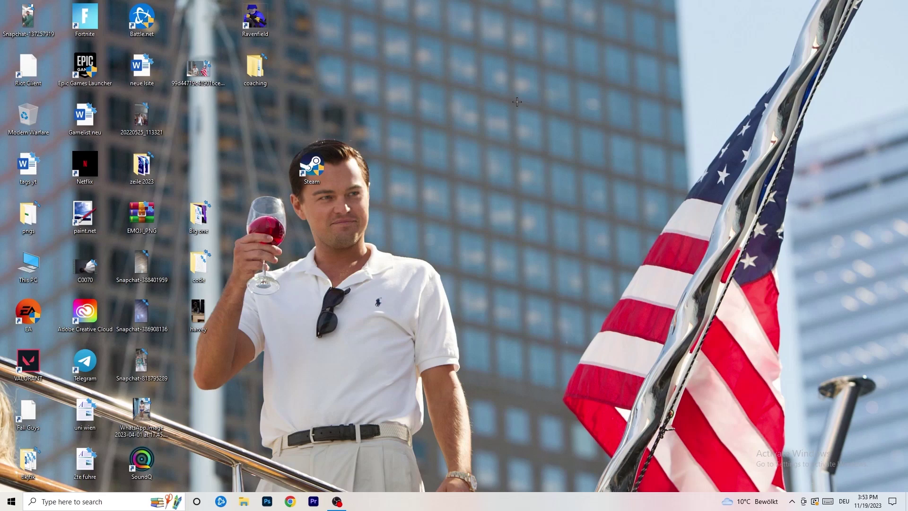
Review the Xbox Game Bar, Captures and Game Mode pages in the Windows gaming settings
{"action": "left_click", "coordinate": [11, 502]}
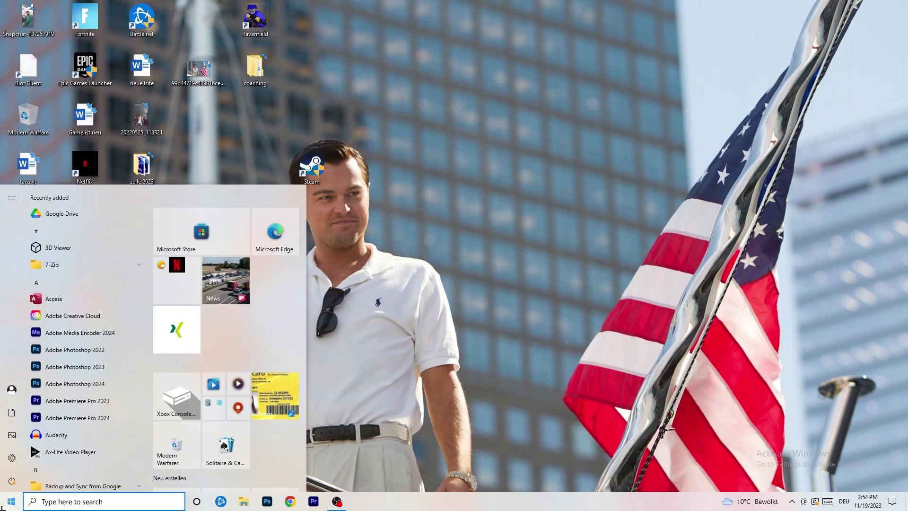
{"action": "left_click", "coordinate": [12, 457]}
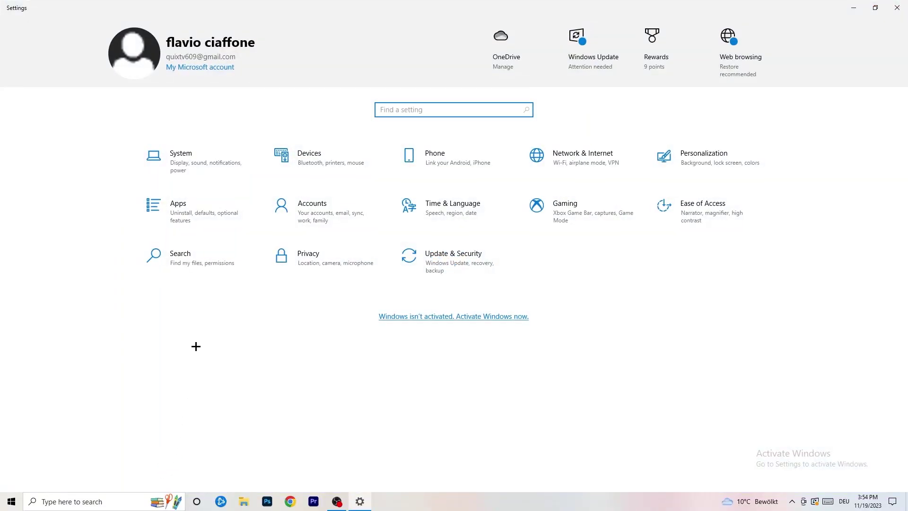
{"action": "left_click", "coordinate": [565, 208]}
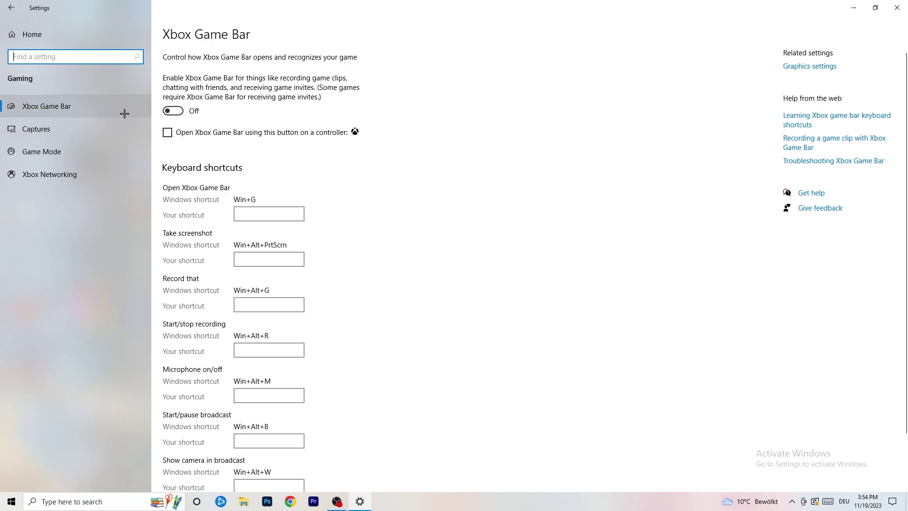
{"action": "left_click", "coordinate": [79, 124]}
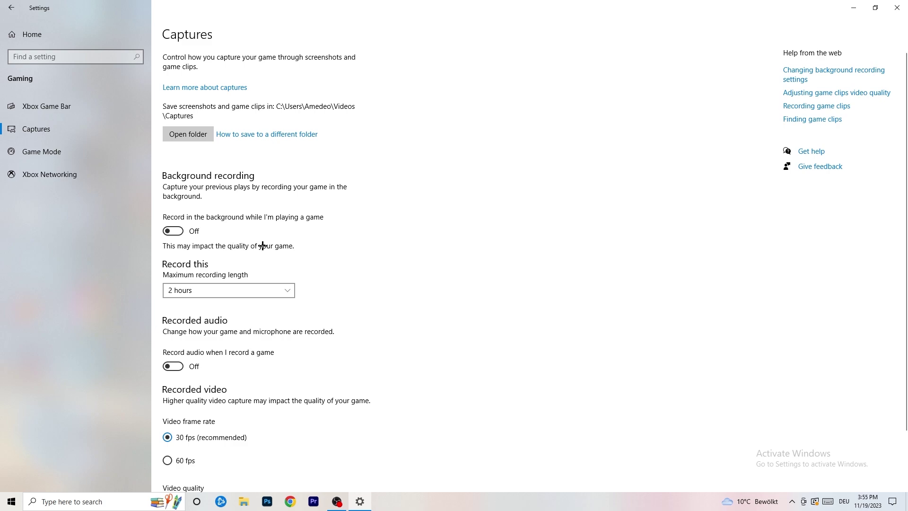
{"action": "scroll", "coordinate": [261, 244], "scroll_direction": "down", "scroll_amount": 3}
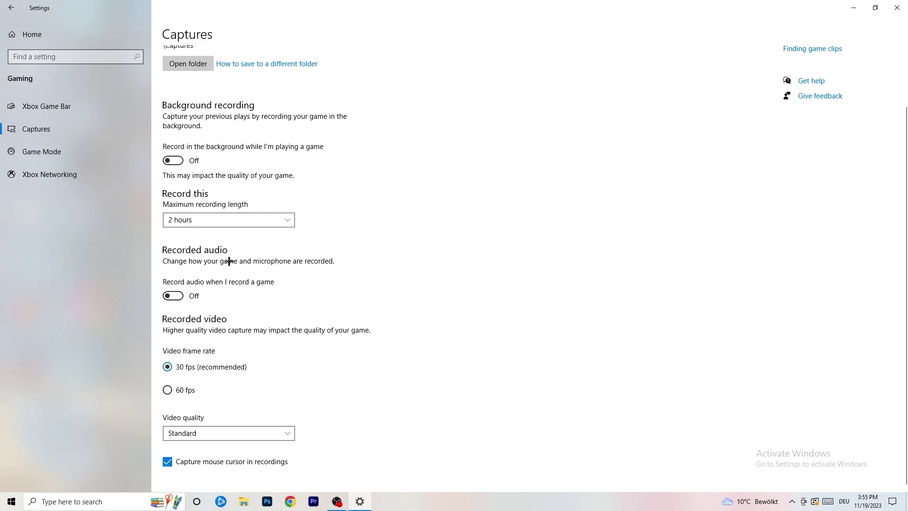
{"action": "left_click", "coordinate": [19, 150]}
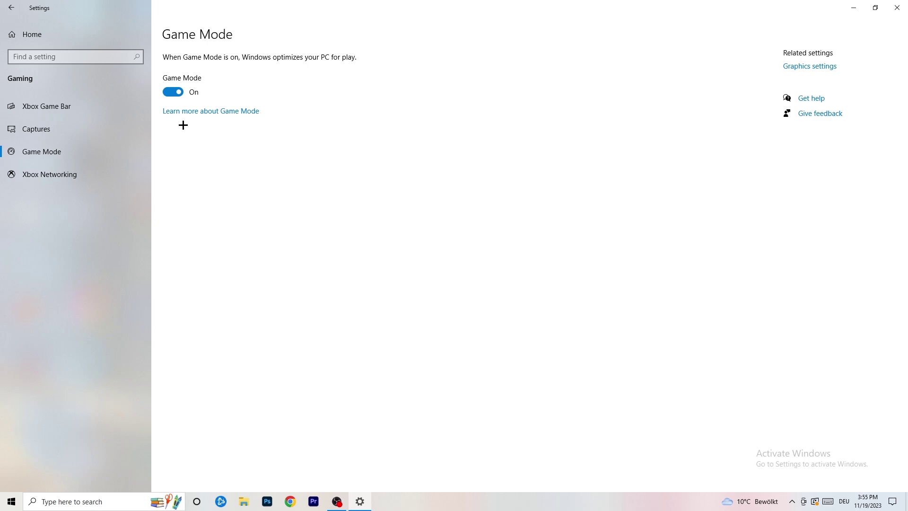
Check the Windows Update page under Update & Security for pending updates, keeping the Settings window maximized
{"action": "left_click", "coordinate": [11, 7]}
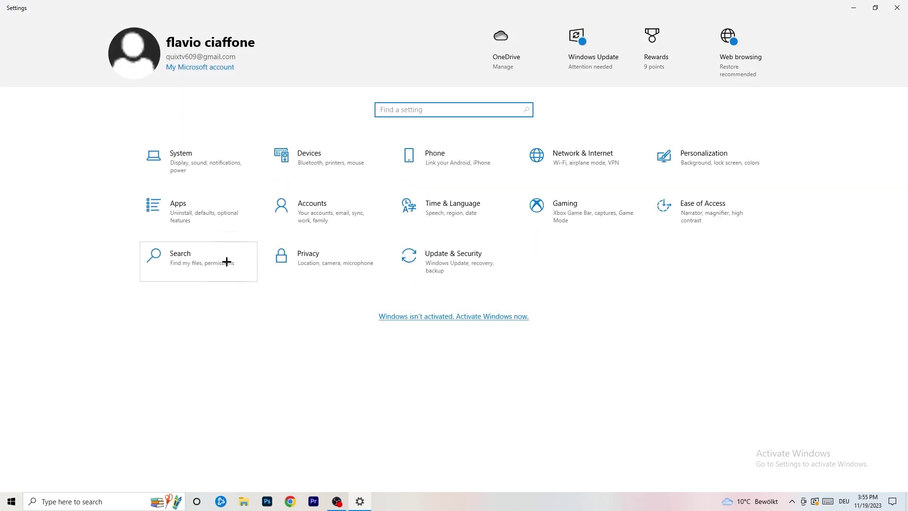
{"action": "left_click", "coordinate": [479, 259]}
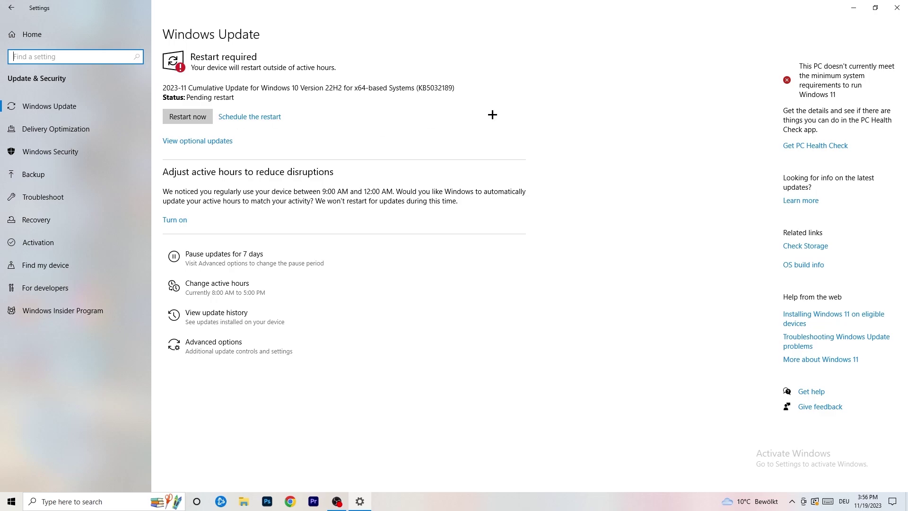
{"action": "left_click_drag", "start_coordinate": [662, 4], "coordinate": [198, 350]}
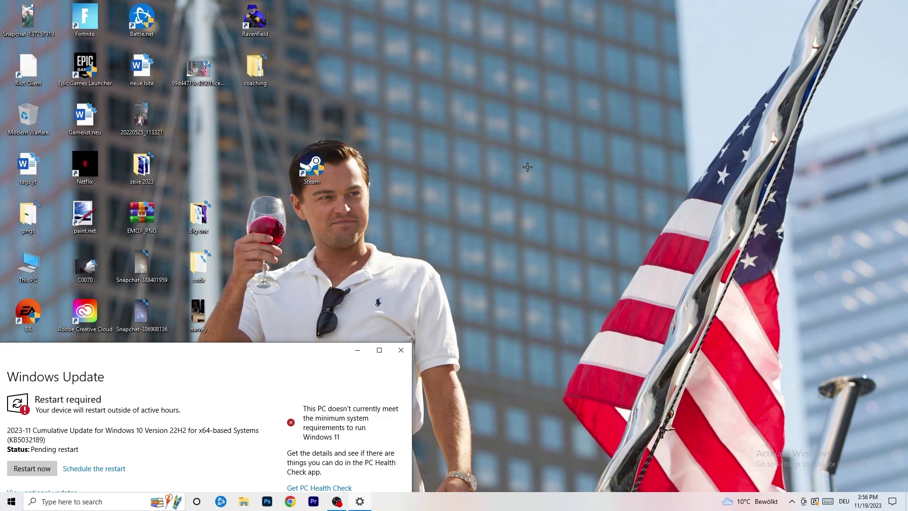
{"action": "left_click", "coordinate": [379, 350]}
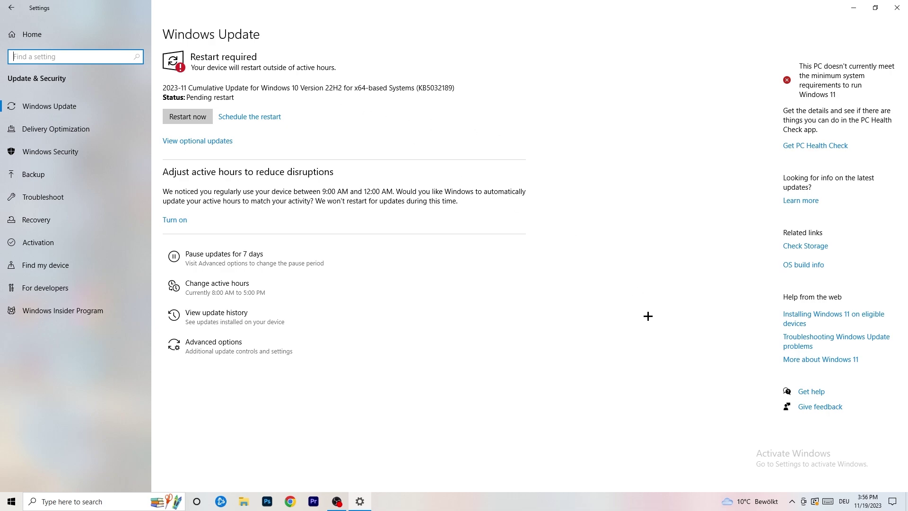
Review the System display settings, looking at the scaling and display resolution choices without changing them
{"action": "left_click", "coordinate": [11, 7]}
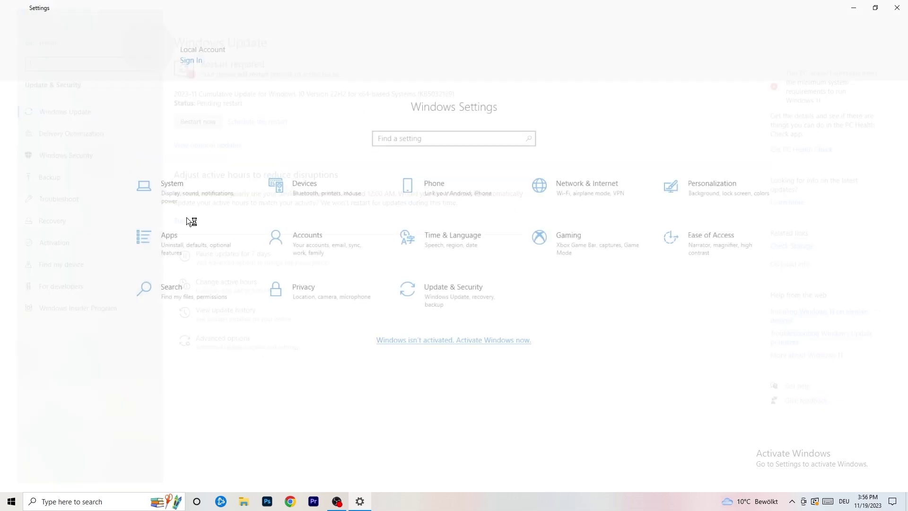
{"action": "left_click", "coordinate": [199, 173]}
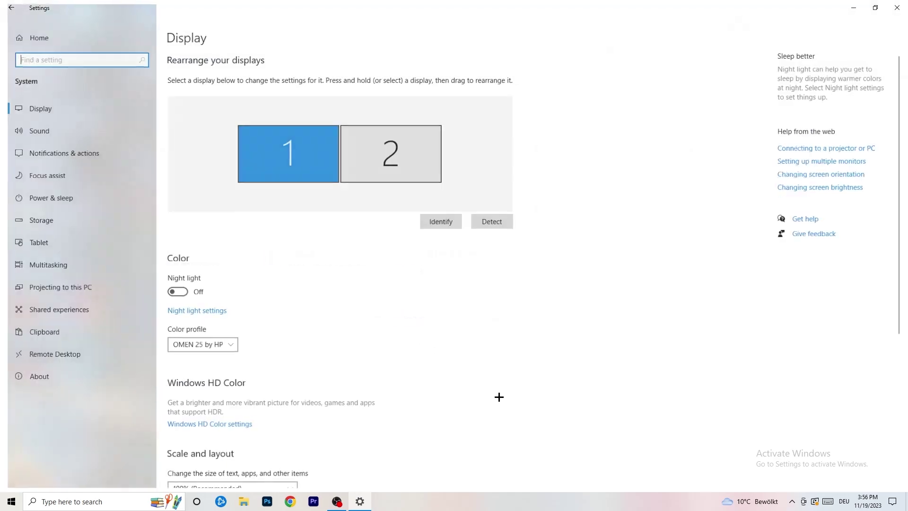
{"action": "left_click", "coordinate": [190, 34]}
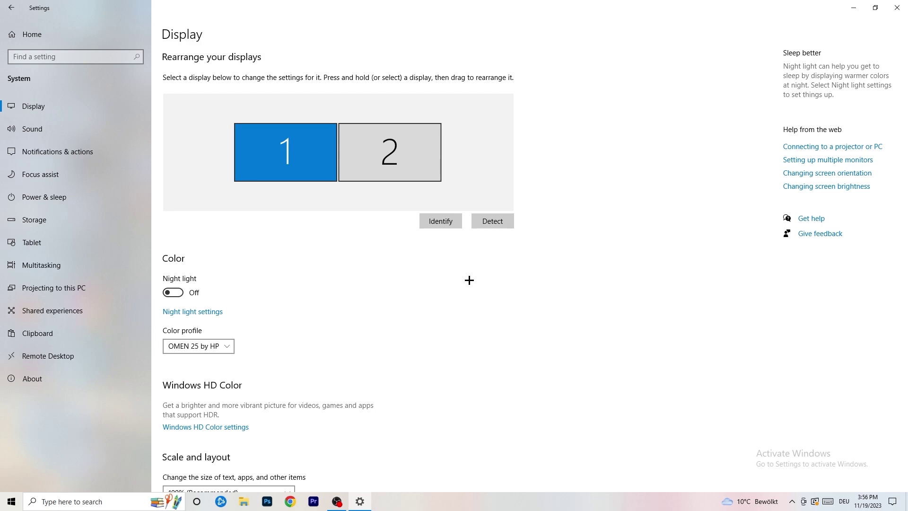
{"action": "scroll", "coordinate": [355, 235], "scroll_direction": "down", "scroll_amount": 5}
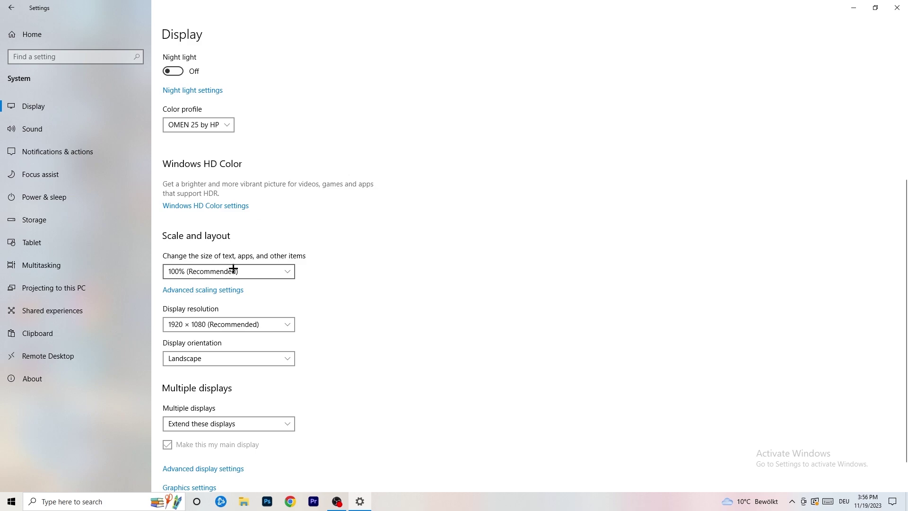
{"action": "left_click", "coordinate": [290, 272]}
{"action": "left_click", "coordinate": [441, 234]}
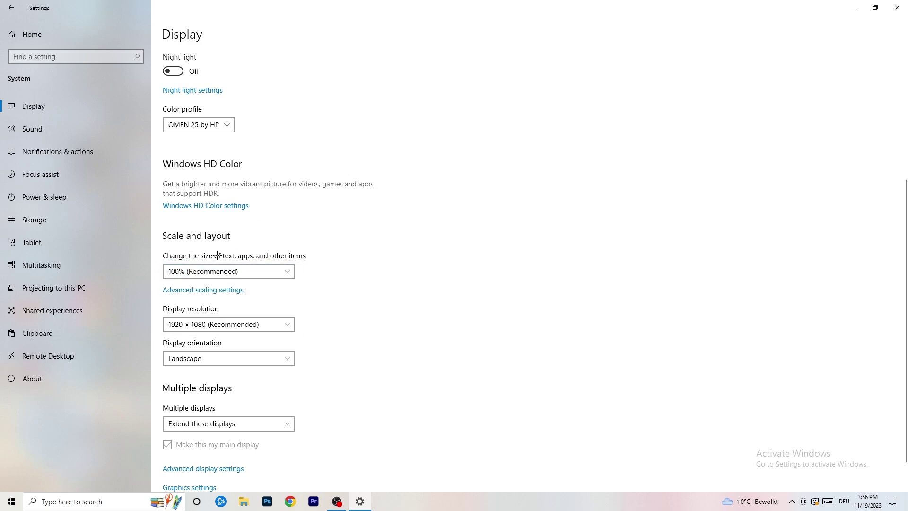
{"action": "scroll", "coordinate": [217, 256], "scroll_direction": "down", "scroll_amount": 1}
{"action": "left_click", "coordinate": [255, 287]}
{"action": "left_click", "coordinate": [450, 256]}
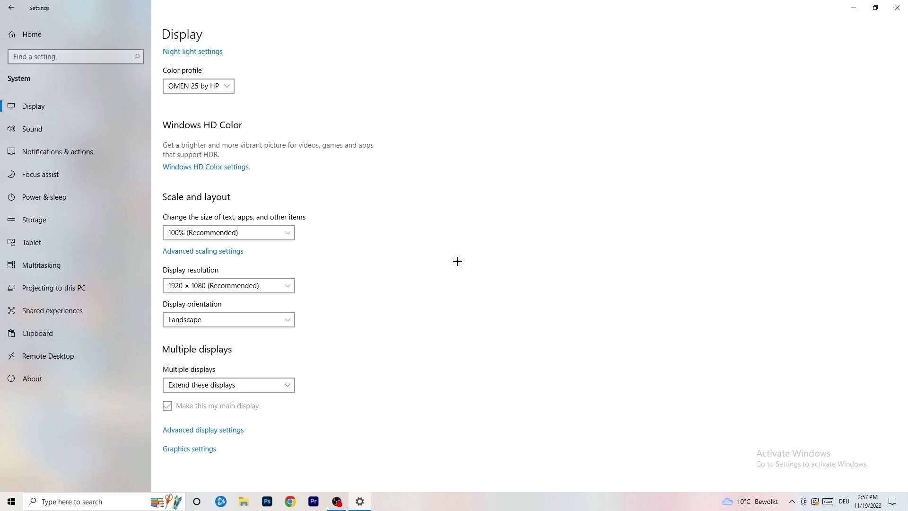
Review the available power plans, including the additional ones, in the additional power settings, and close Power Options
{"action": "left_click", "coordinate": [62, 201]}
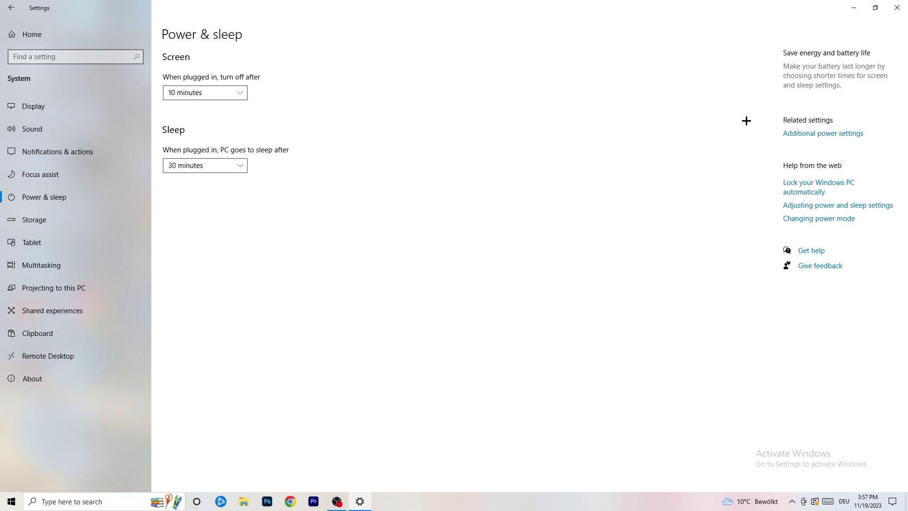
{"action": "left_click", "coordinate": [813, 136]}
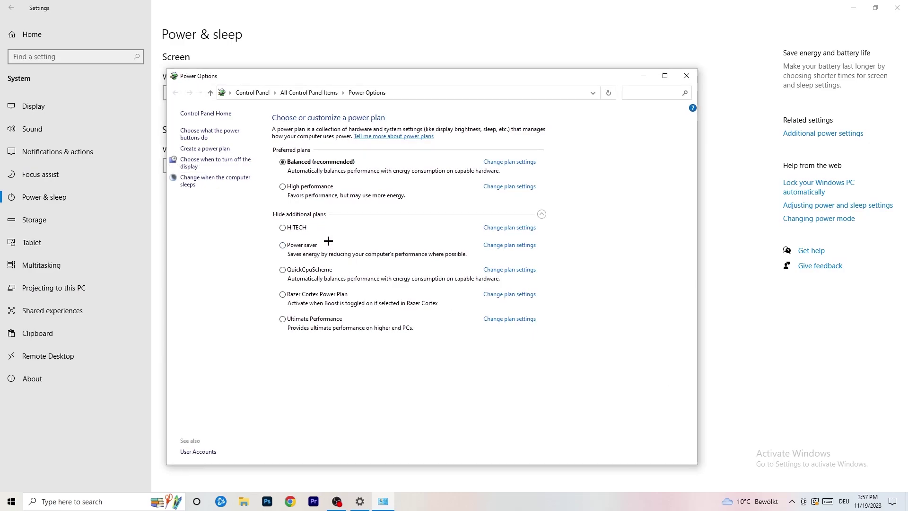
{"action": "left_click", "coordinate": [542, 214]}
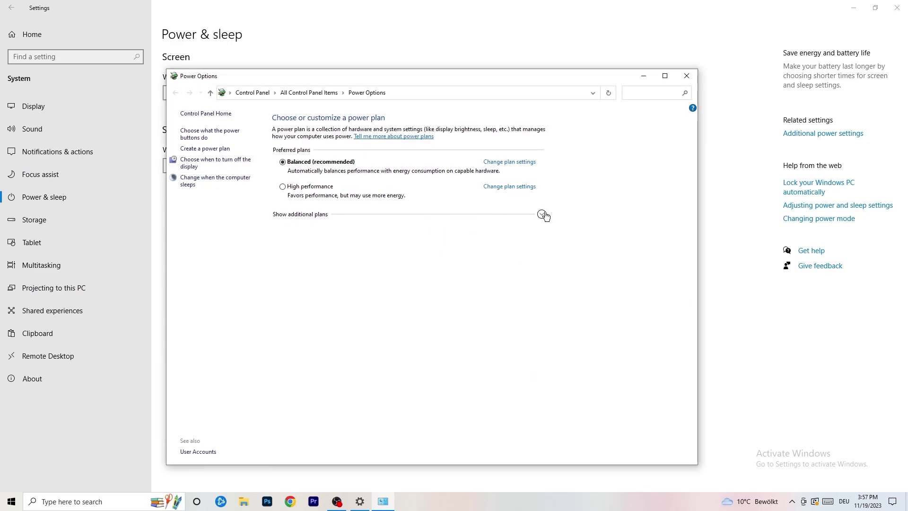
{"action": "left_click", "coordinate": [543, 214]}
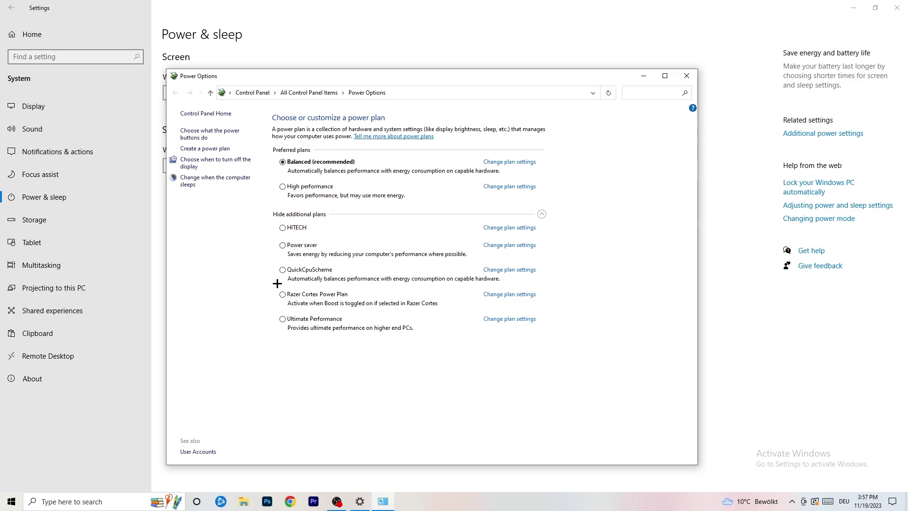
{"action": "left_click", "coordinate": [687, 75]}
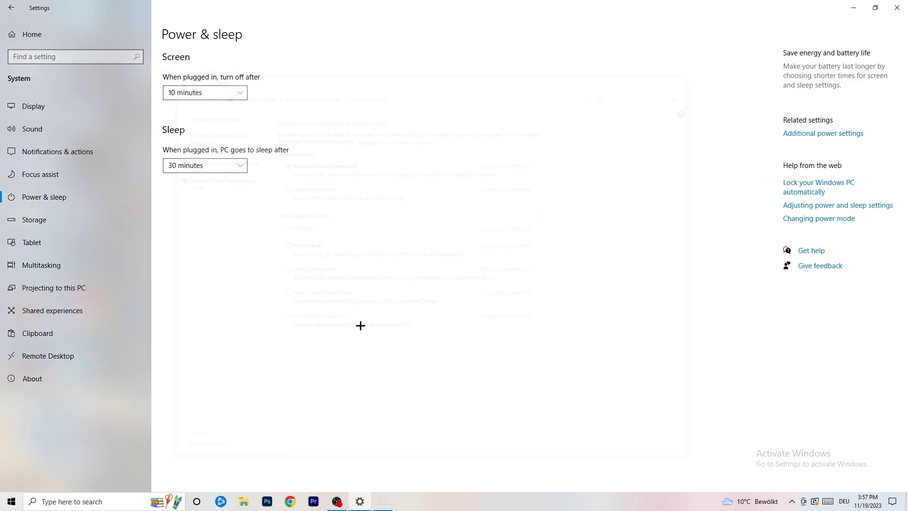
Review the Storage page and the Storage Sense configuration, and close Settings
{"action": "left_click", "coordinate": [55, 220]}
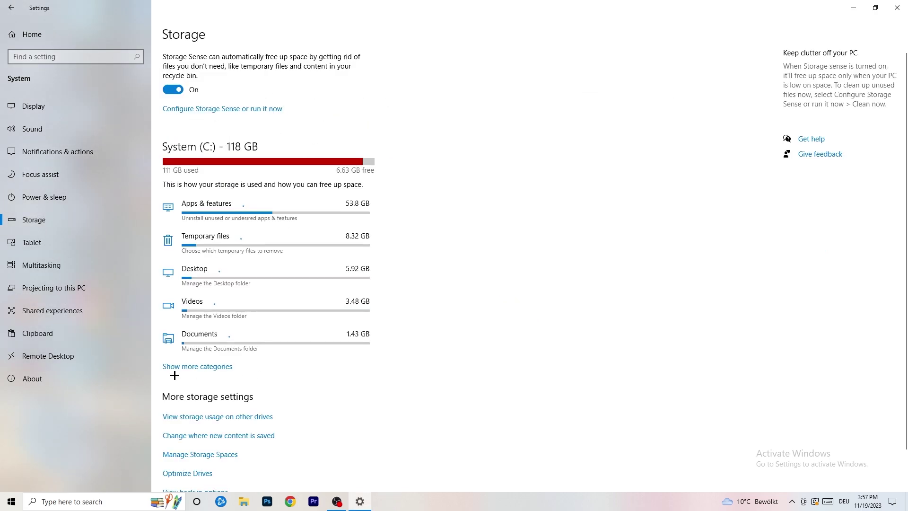
{"action": "left_click", "coordinate": [203, 110]}
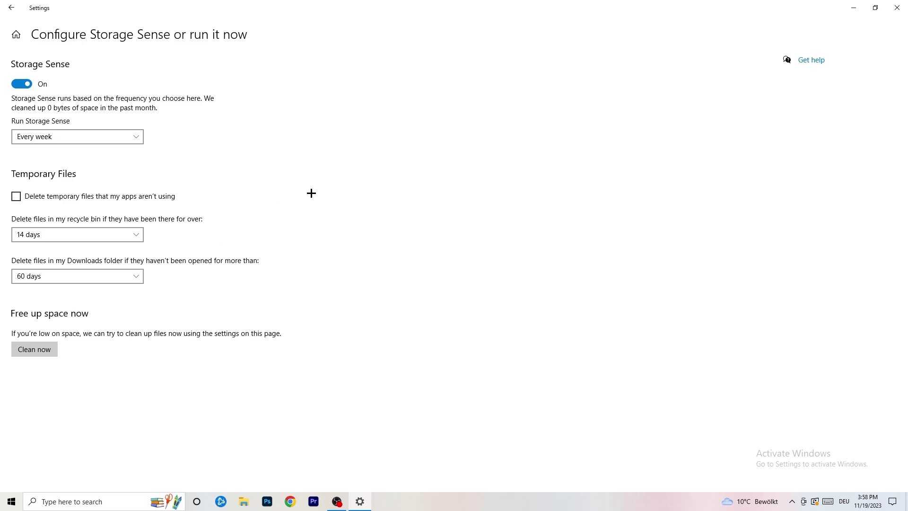
{"action": "left_click", "coordinate": [896, 2]}
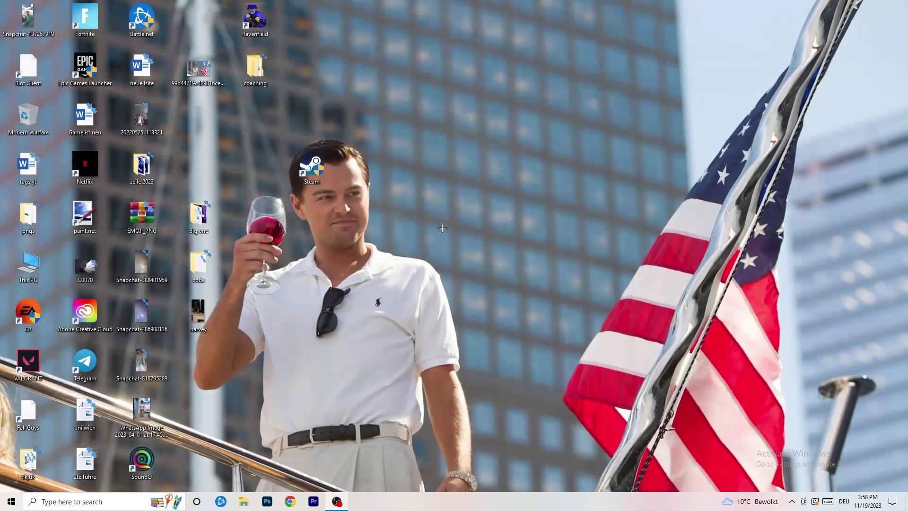